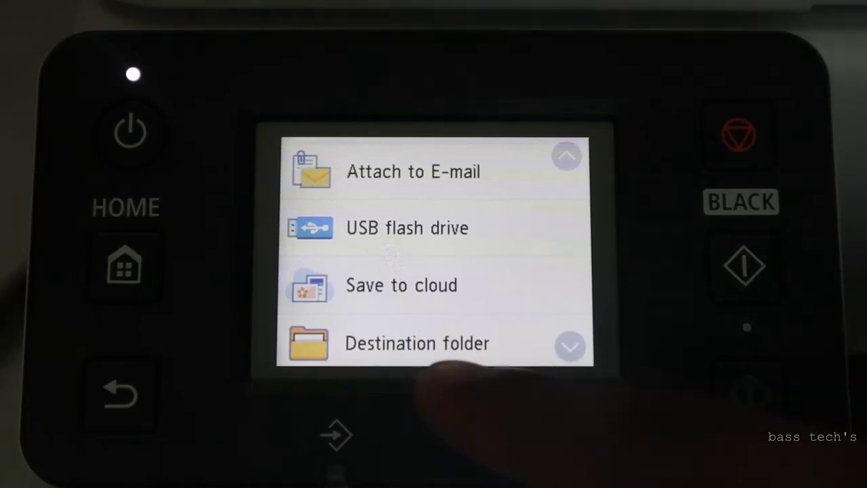
- Try scanning to a destination folder on the printer panel; it reports none is set
{"action": "left_click", "coordinate": [387, 343]}
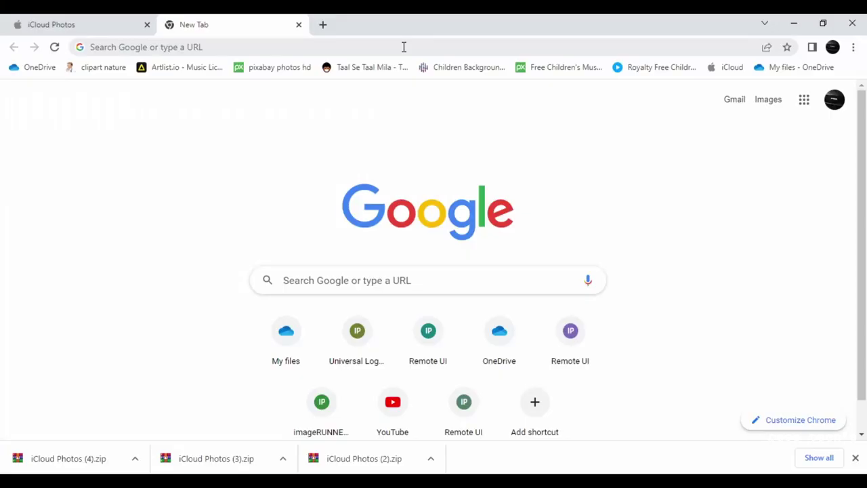
- Search the web for 'quick utility toolbox' to find Canon's download
{"action": "left_click", "coordinate": [403, 46]}
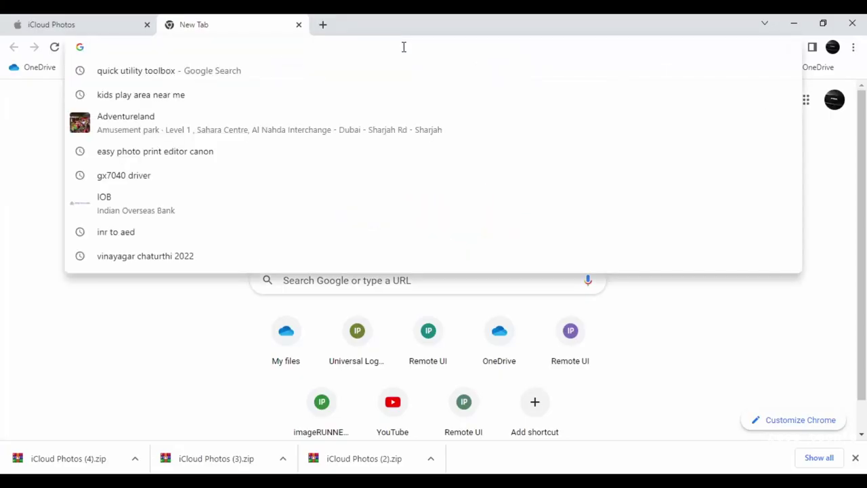
{"action": "left_click", "coordinate": [346, 72]}
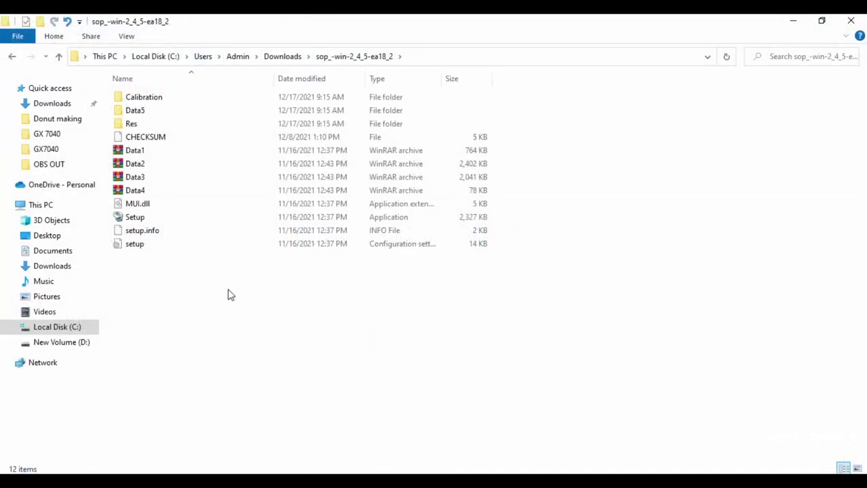
- Run Setup as administrator, choose Europe, Middle East, Africa, accept the license, keep the firewall block removed, and finish installing
{"action": "right_click", "coordinate": [142, 222]}
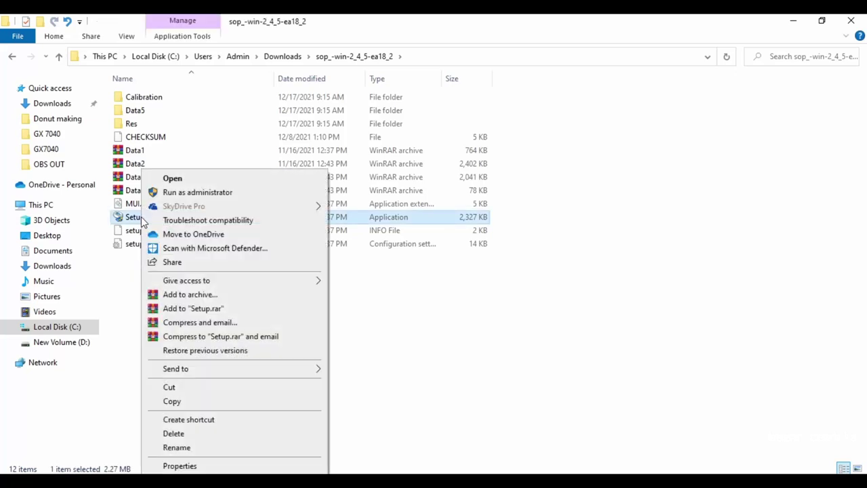
{"action": "left_click", "coordinate": [213, 193]}
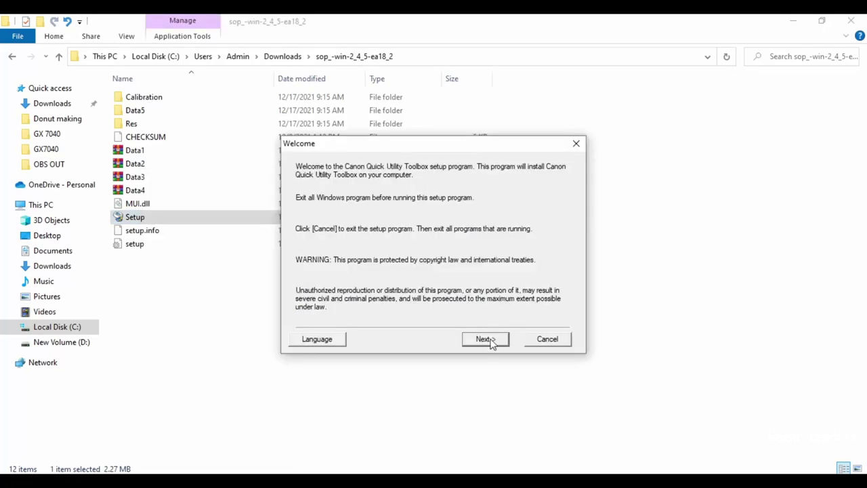
{"action": "left_click", "coordinate": [486, 339]}
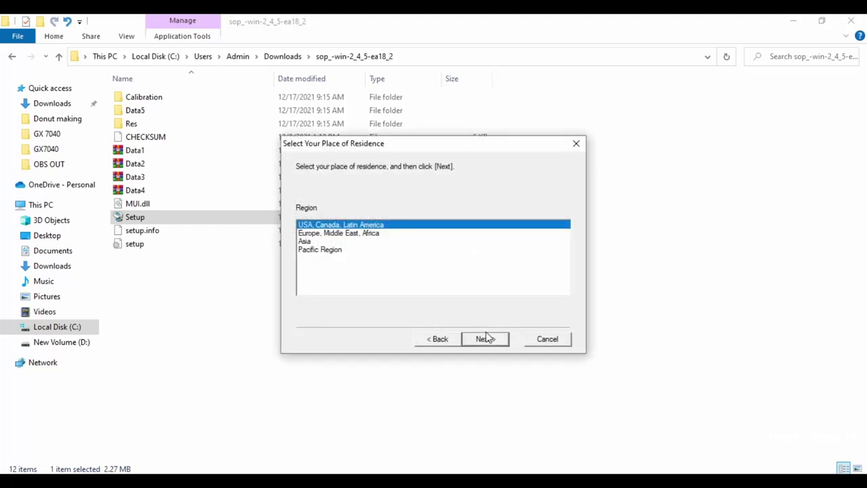
{"action": "left_click", "coordinate": [352, 235]}
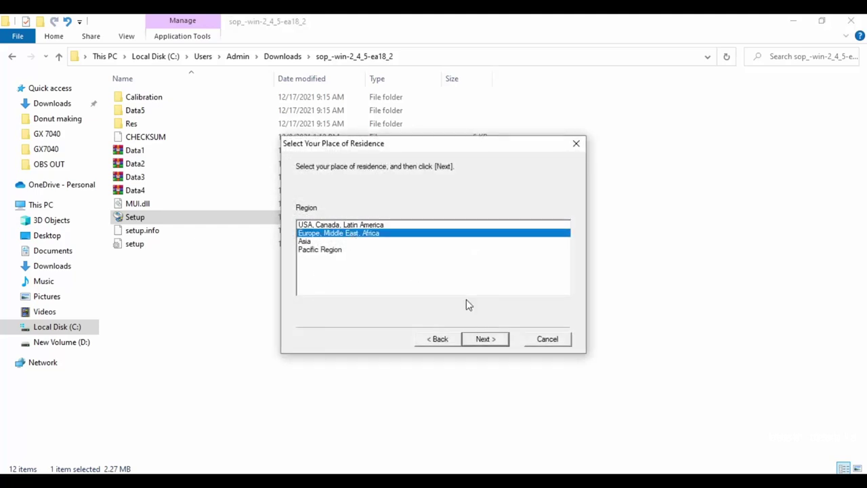
{"action": "left_click", "coordinate": [499, 342]}
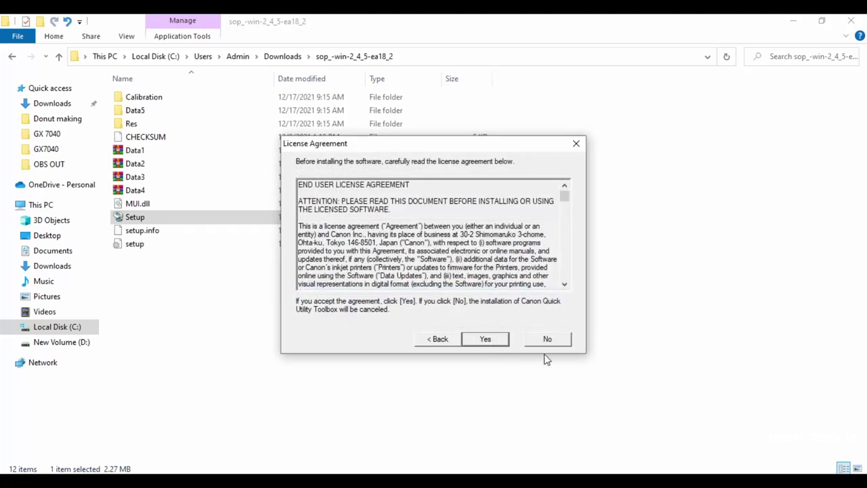
{"action": "left_click", "coordinate": [500, 342]}
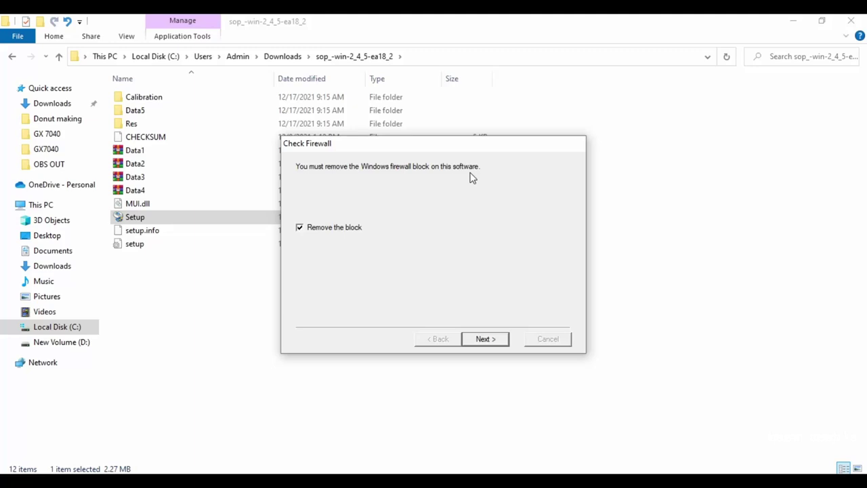
{"action": "left_click", "coordinate": [489, 341]}
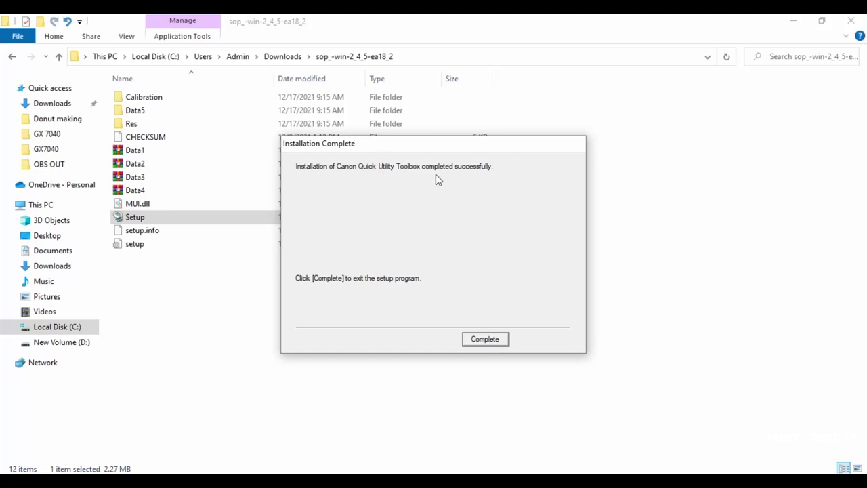
{"action": "left_click", "coordinate": [486, 339]}
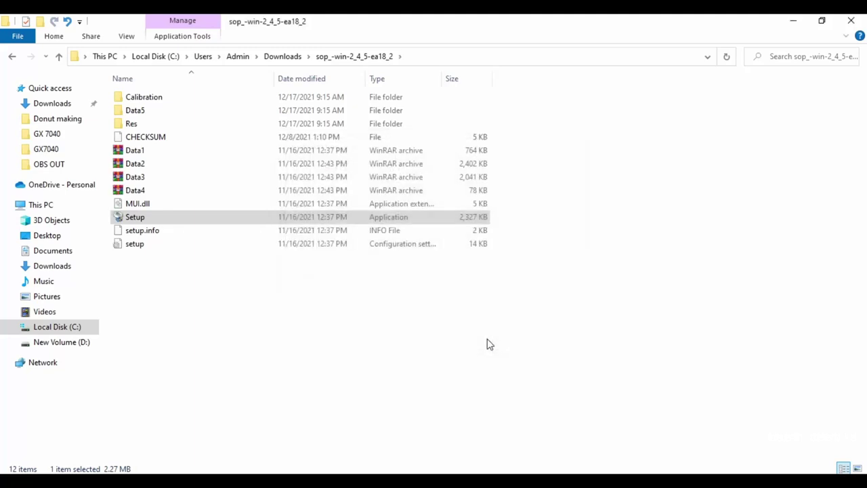
- Launch Quick Utility Toolbox from the Windows search ('qui') and minimize File Explorer
{"action": "key", "text": "super"}
{"action": "type", "text": "qui"}
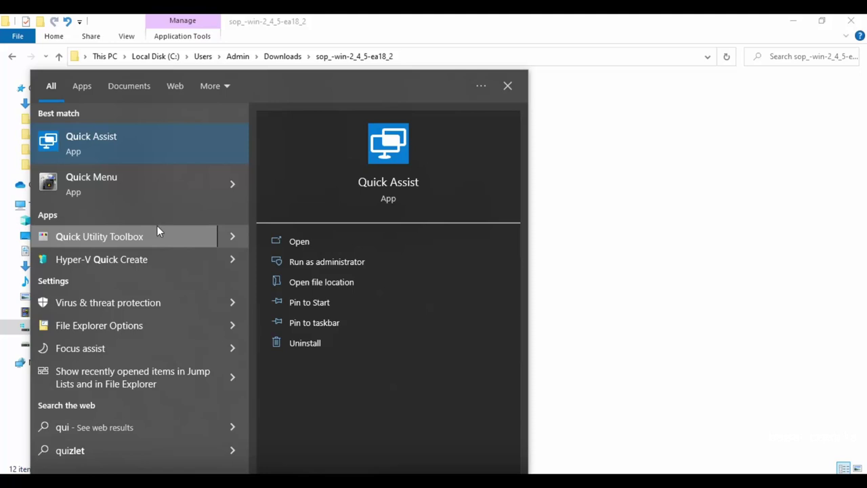
{"action": "left_click", "coordinate": [116, 239]}
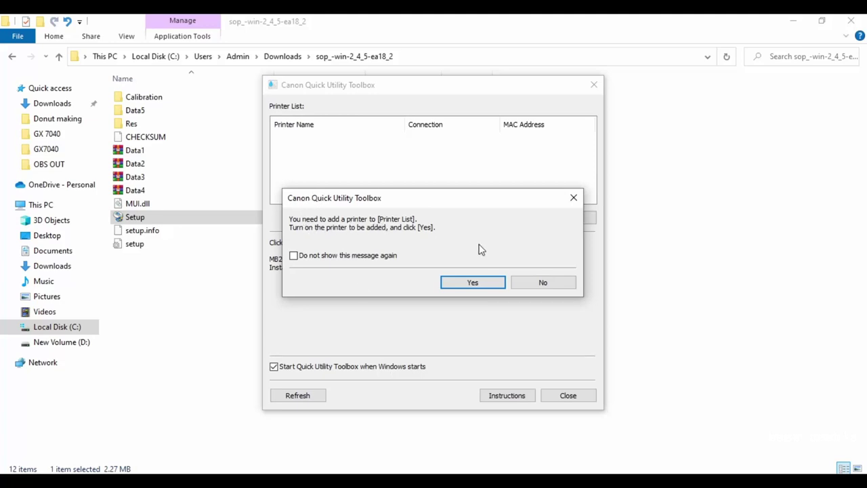
{"action": "left_click", "coordinate": [796, 22]}
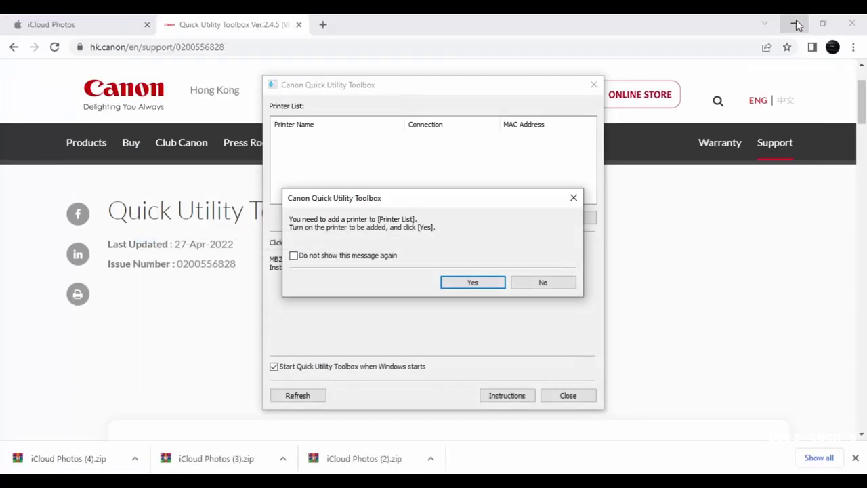
- Agree to search for printers so the GX7000 series at 192.168.0.110 is added
{"action": "left_click", "coordinate": [472, 282]}
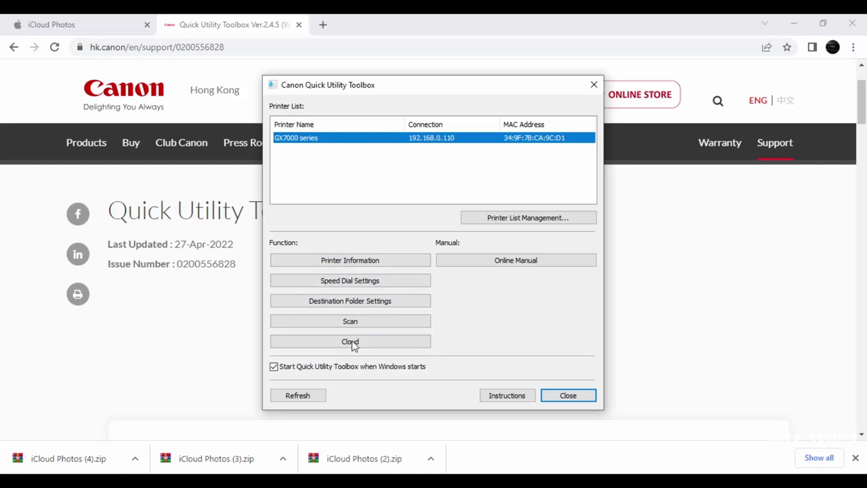
- Open the printer's information page, then launch and close IJ Scan Utility from the toolbox
{"action": "left_click", "coordinate": [383, 266]}
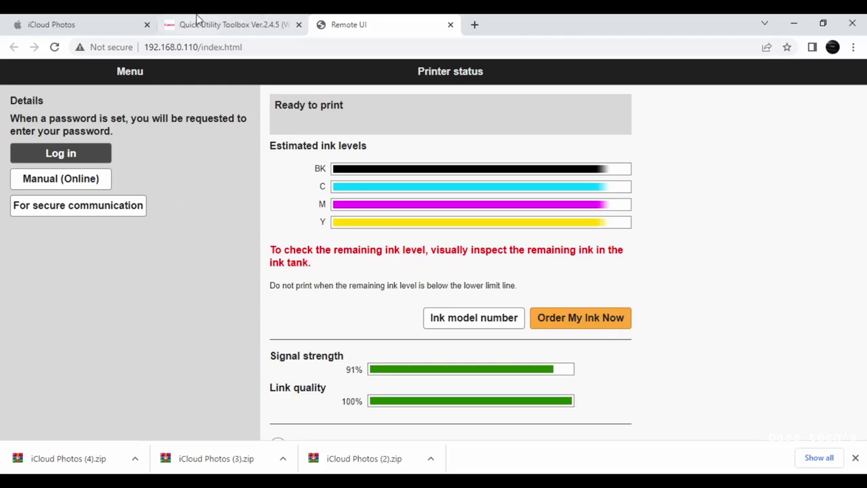
{"action": "key", "text": "alt+Tab"}
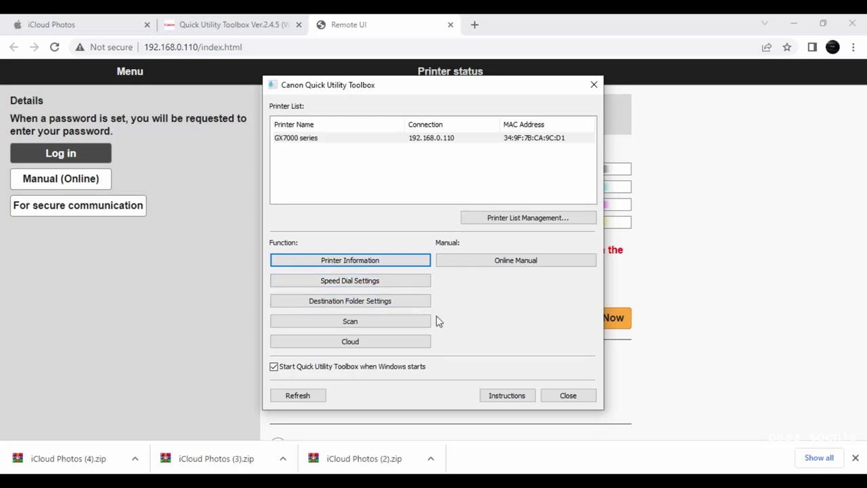
{"action": "left_click", "coordinate": [312, 325]}
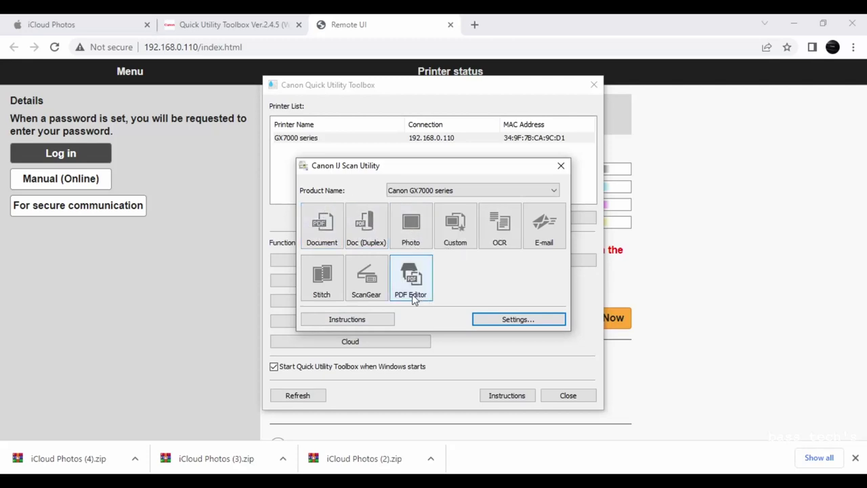
{"action": "left_click", "coordinate": [561, 166]}
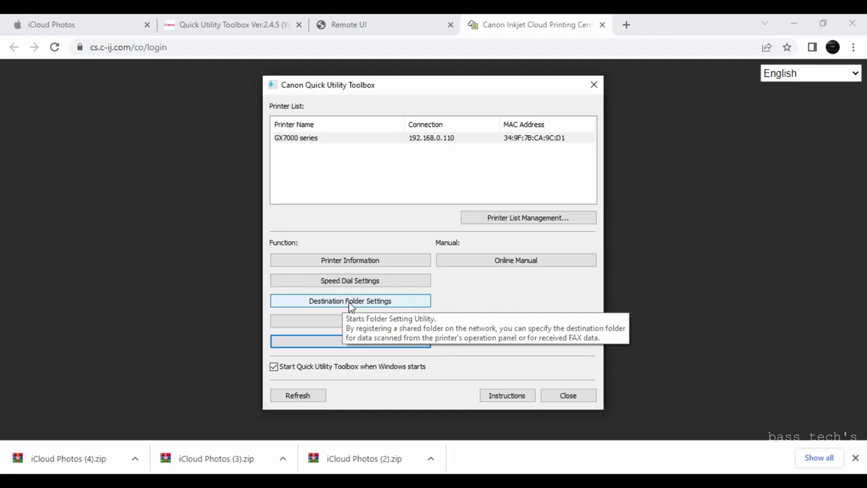
- Open Destination Folder Settings for the GX7000 series, confirming with the administrator password
{"action": "left_click", "coordinate": [349, 300]}
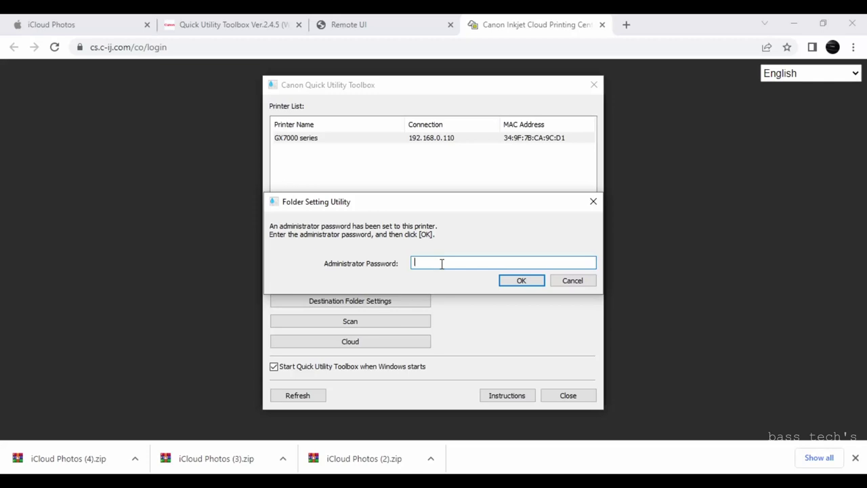
{"action": "type", "text": "c"}
{"action": "left_click", "coordinate": [517, 283]}
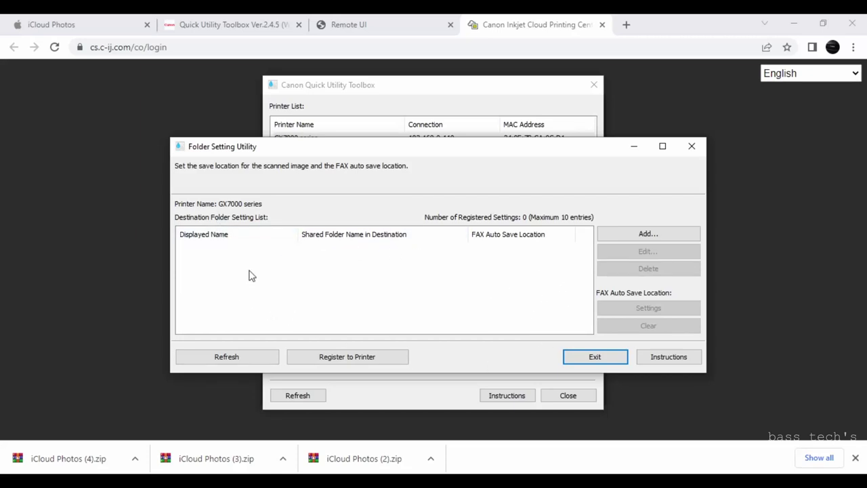
- Add a new destination named 'test folder' and select the Shared Folder Name field
{"action": "left_click", "coordinate": [673, 238]}
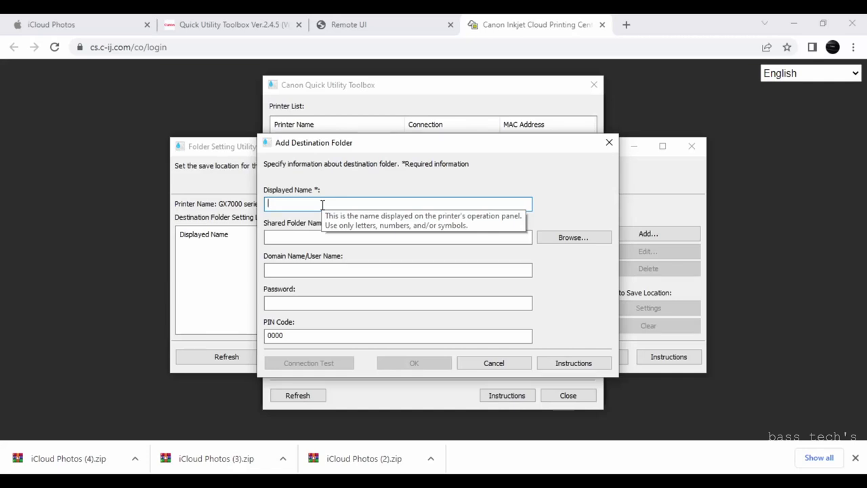
{"action": "type", "text": "test folder"}
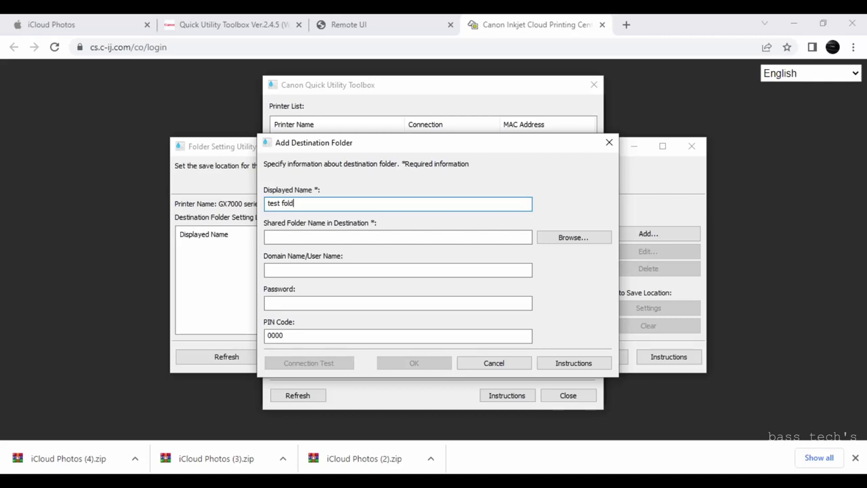
{"action": "left_click", "coordinate": [345, 237]}
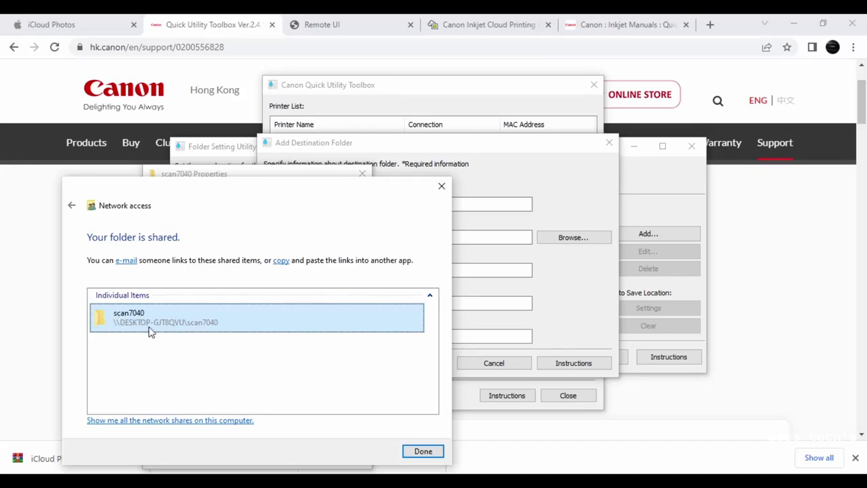
- Copy the scan7040 share's network link and paste it into the Shared Folder Name field
{"action": "right_click", "coordinate": [180, 324]}
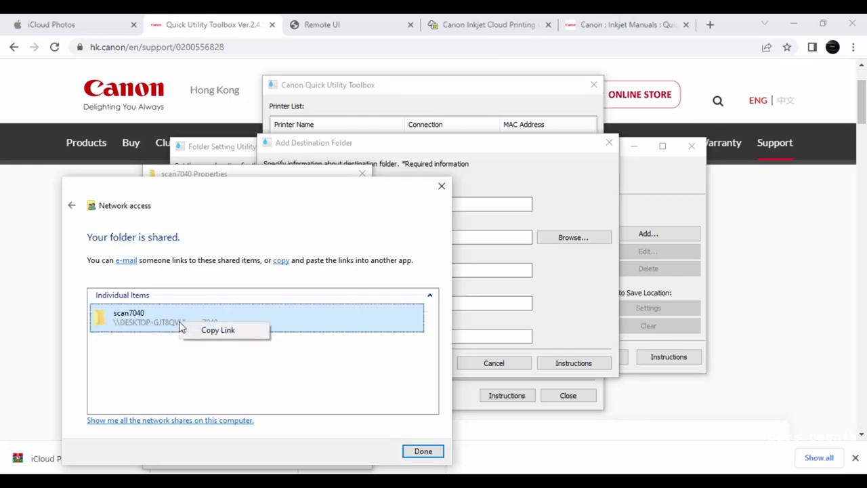
{"action": "left_click", "coordinate": [216, 331]}
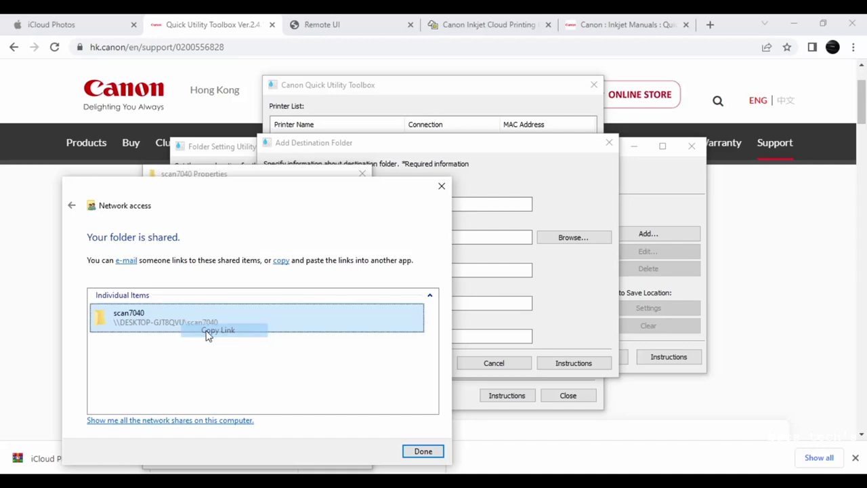
{"action": "left_click", "coordinate": [584, 180]}
{"action": "left_click", "coordinate": [389, 237]}
{"action": "right_click", "coordinate": [389, 237]}
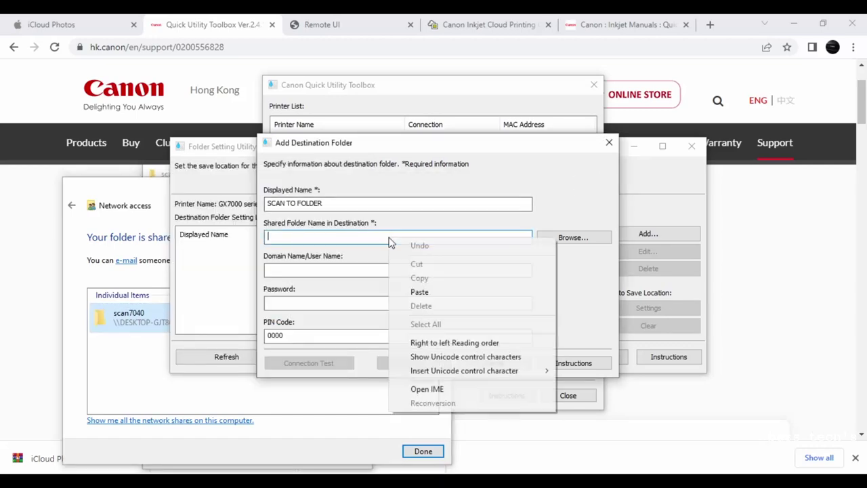
{"action": "left_click", "coordinate": [426, 296]}
- Edit the pasted link into the path \\DESKTOP-GJT8QVU\scan7040 using backslashes
{"action": "left_click_drag", "start_coordinate": [314, 236], "coordinate": [226, 246]}
{"action": "key", "text": "BackSpace"}
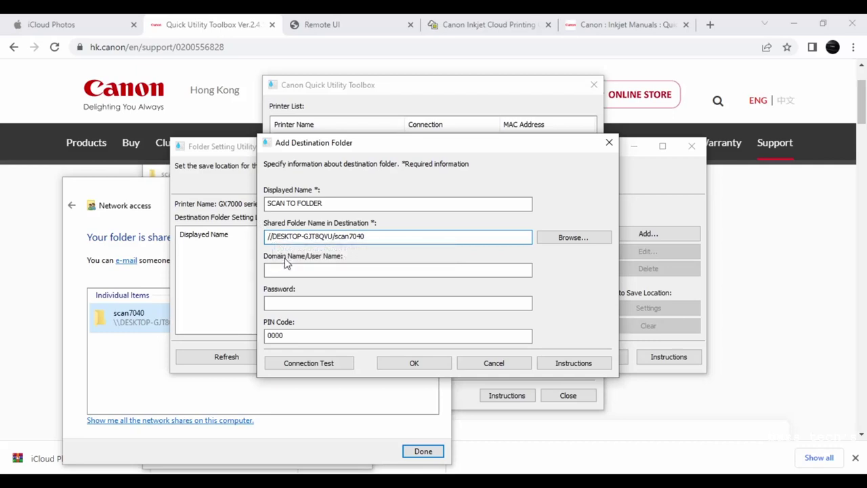
{"action": "key", "text": "BackSpace"}
{"action": "key", "text": "BackSpace"}
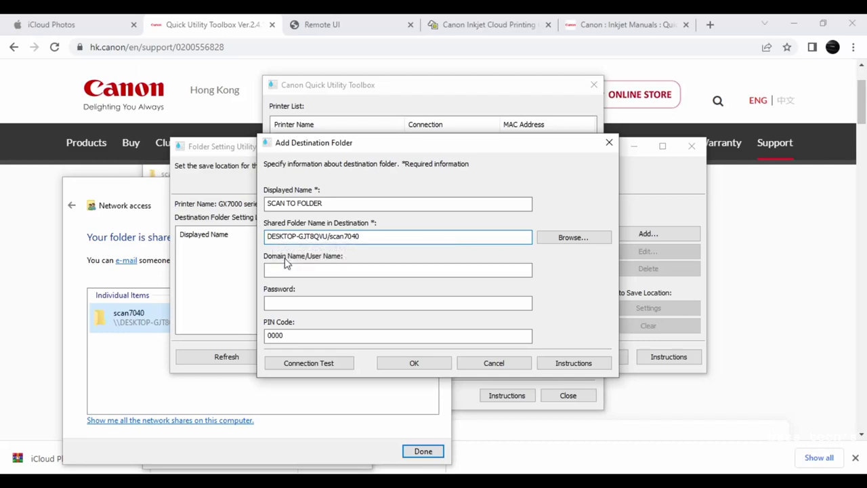
{"action": "type", "text": "\\\\"}
{"action": "key", "text": "Right"}
{"action": "key", "text": "Right"}
{"action": "key", "text": "Right"}
{"action": "key", "text": "Right"}
{"action": "key", "text": "Right"}
{"action": "key", "text": "Right"}
{"action": "key", "text": "Right"}
{"action": "key", "text": "Right"}
{"action": "key", "text": "Right"}
{"action": "key", "text": "Right"}
{"action": "key", "text": "Right"}
{"action": "key", "text": "Right"}
{"action": "key", "text": "Right"}
{"action": "key", "text": "Right"}
{"action": "key", "text": "Right"}
{"action": "key", "text": "Right"}
{"action": "key", "text": "BackSpace"}
{"action": "type", "text": "\\"}
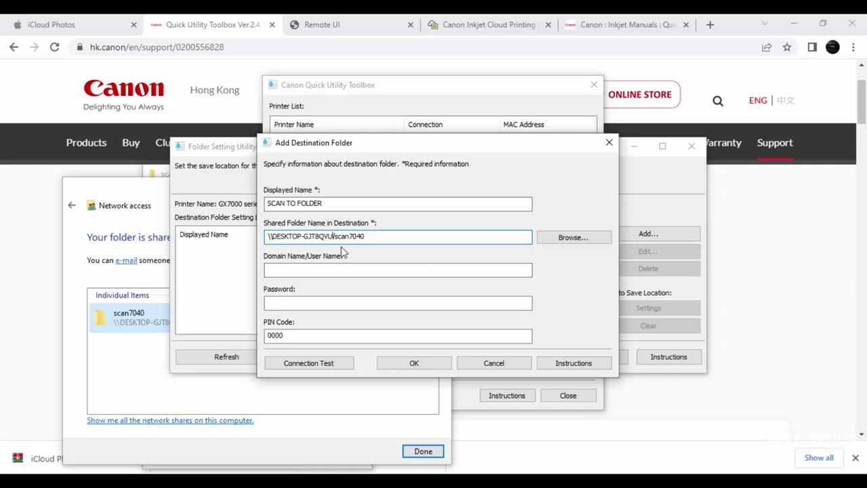
{"action": "key", "text": "BackSpace"}
{"action": "type", "text": "\\"}
{"action": "left_click", "coordinate": [350, 271]}
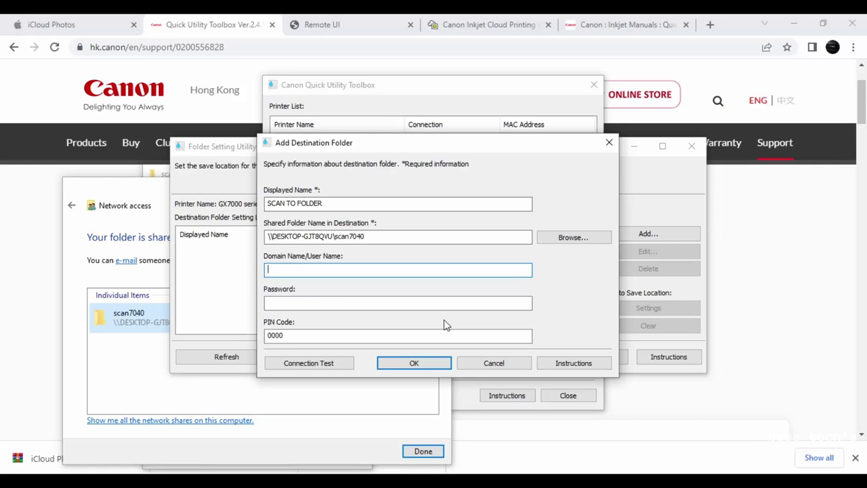
- Open Command Prompt and run WHOAMI to show the current Windows user name
{"action": "key", "text": "super"}
{"action": "type", "text": "CMD"}
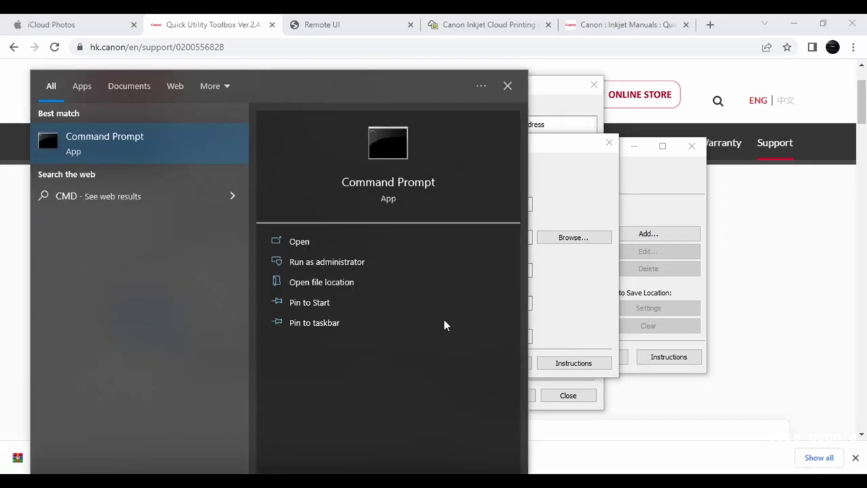
{"action": "key", "text": "Return"}
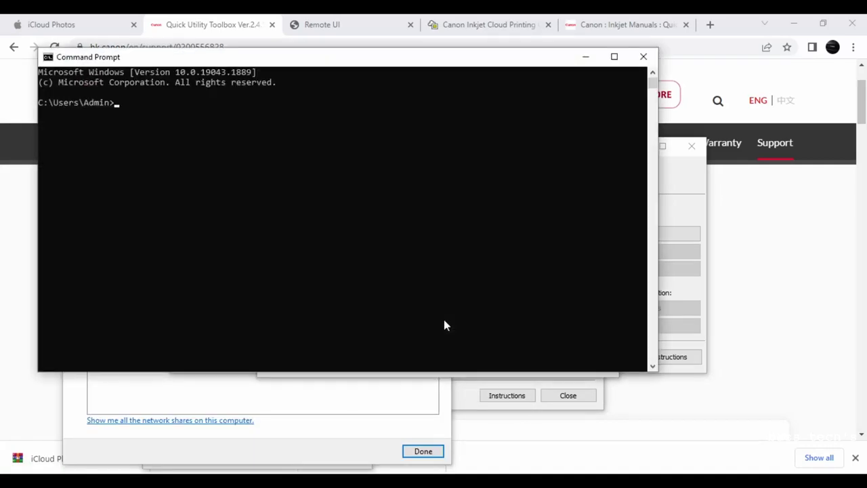
{"action": "type", "text": "WHOAMI"}
{"action": "key", "text": "Return"}
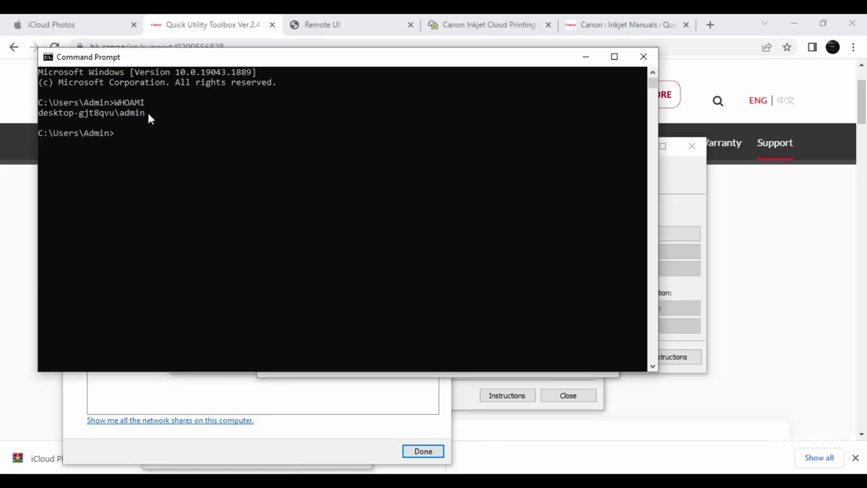
- Copy the returned user account name and bring the Chrome download page to the front
{"action": "mouse_move", "coordinate": [148, 113]}
{"action": "left_mouse_down"}
{"action": "mouse_move", "coordinate": [39, 114]}
{"action": "mouse_move", "coordinate": [142, 116]}
{"action": "left_mouse_up"}
{"action": "left_click", "coordinate": [46, 116]}
{"action": "key", "text": "ctrl+c"}
{"action": "left_click_drag", "start_coordinate": [39, 116], "coordinate": [143, 115]}
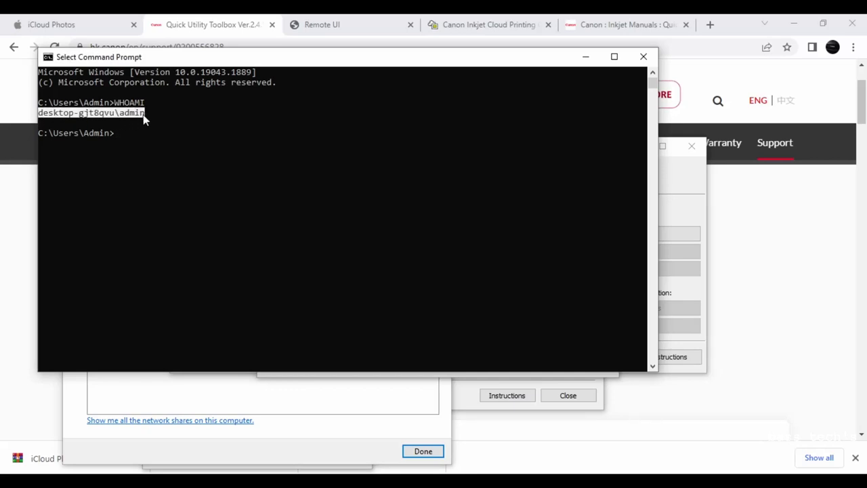
{"action": "key", "text": "ctrl+c"}
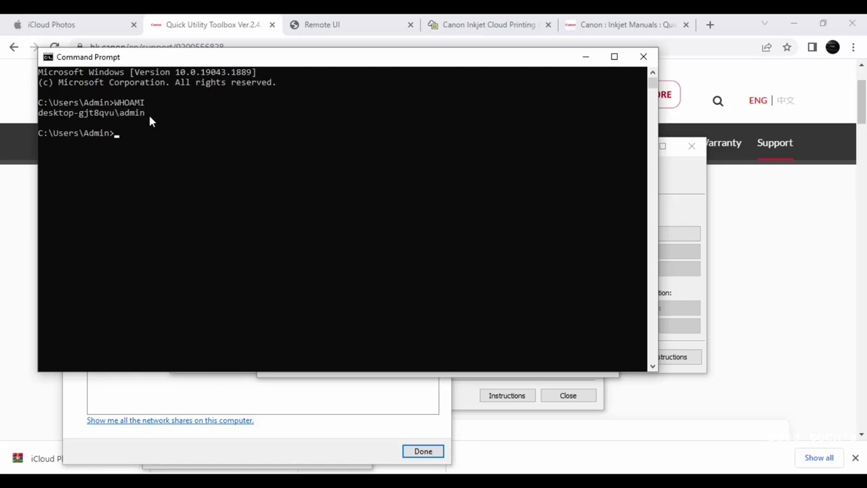
{"action": "left_click", "coordinate": [752, 349]}
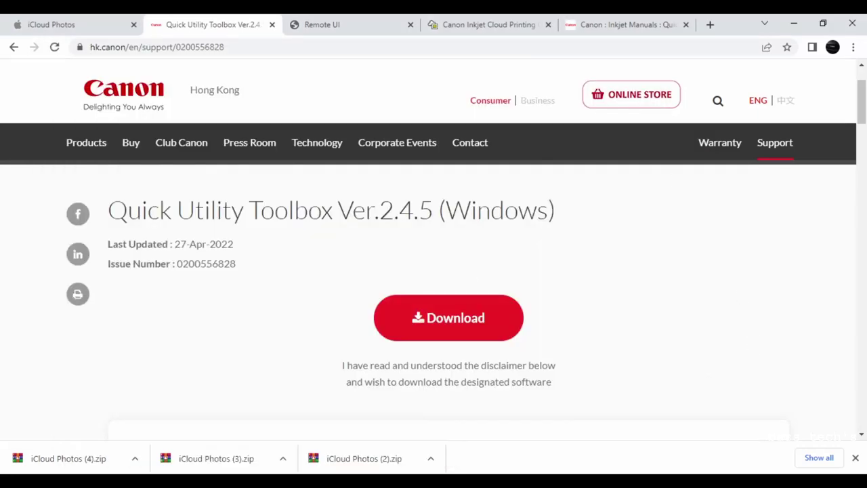
- Paste the Windows user name into Domain Name/User Name and enter the account password
{"action": "key", "text": "alt+Tab"}
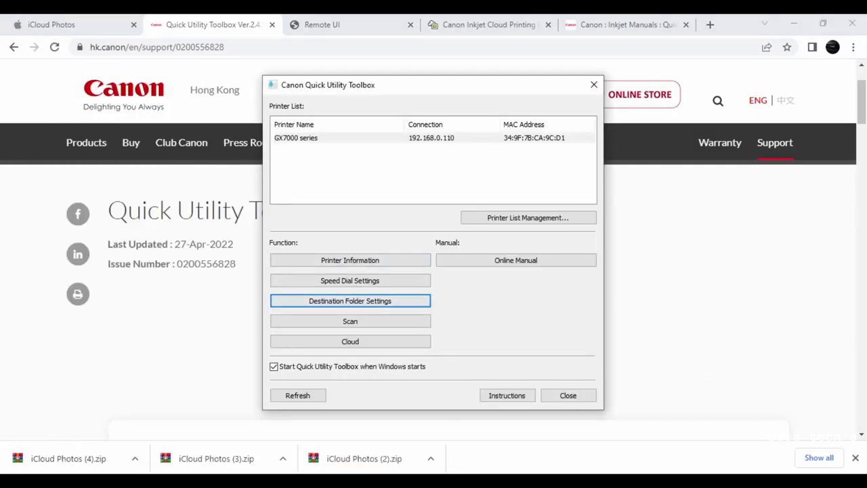
{"action": "key", "text": "alt+Tab"}
{"action": "left_click", "coordinate": [321, 269]}
{"action": "right_click", "coordinate": [321, 268]}
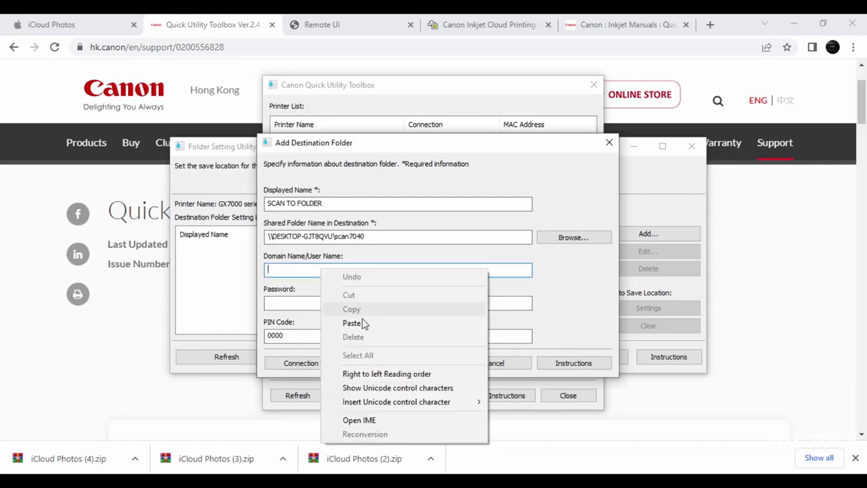
{"action": "left_click", "coordinate": [359, 322]}
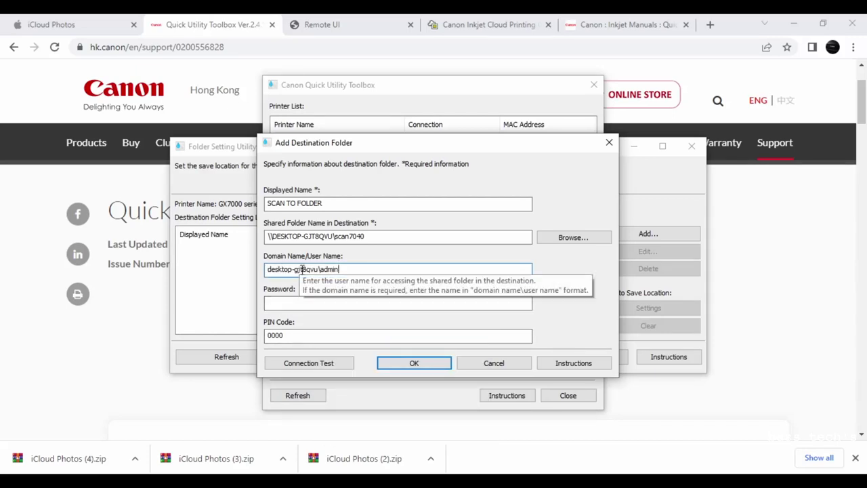
{"action": "left_click", "coordinate": [307, 303]}
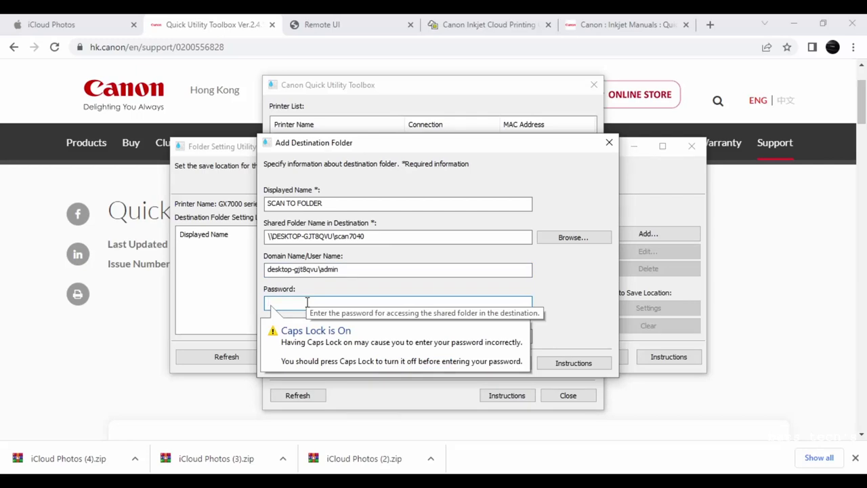
{"action": "type", "text": "••"}
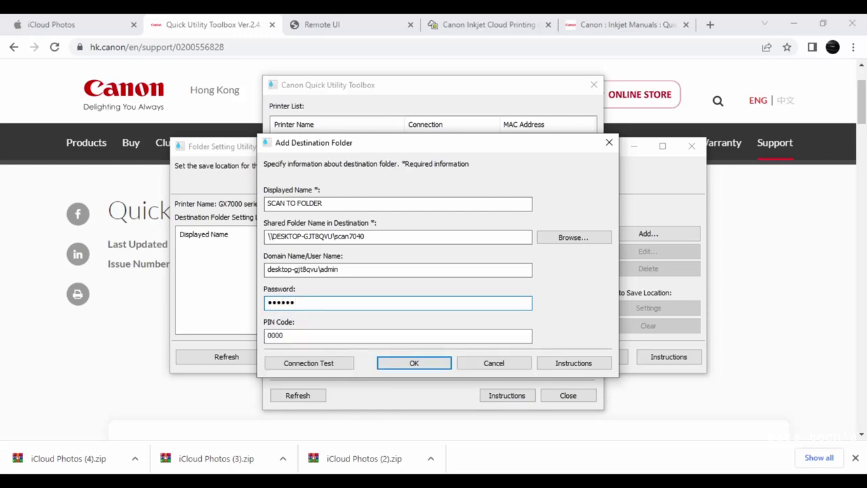
{"action": "double_click", "coordinate": [286, 335]}
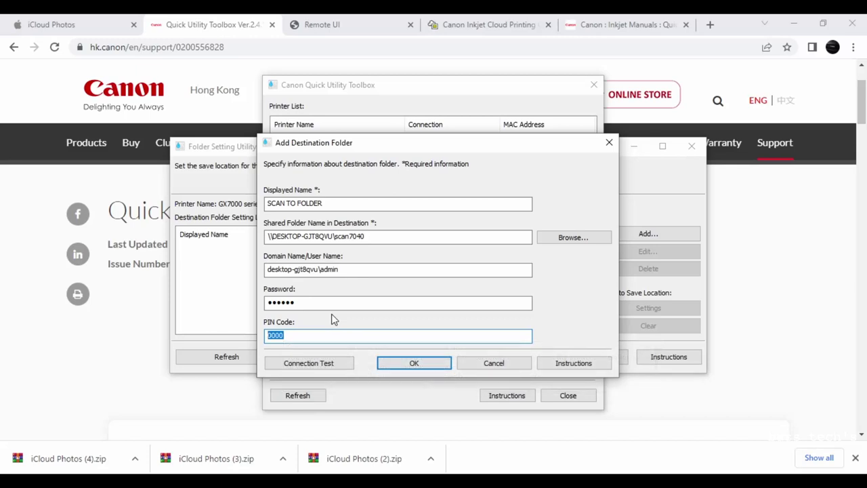
{"action": "key", "text": "BackSpace"}
{"action": "left_click", "coordinate": [416, 364]}
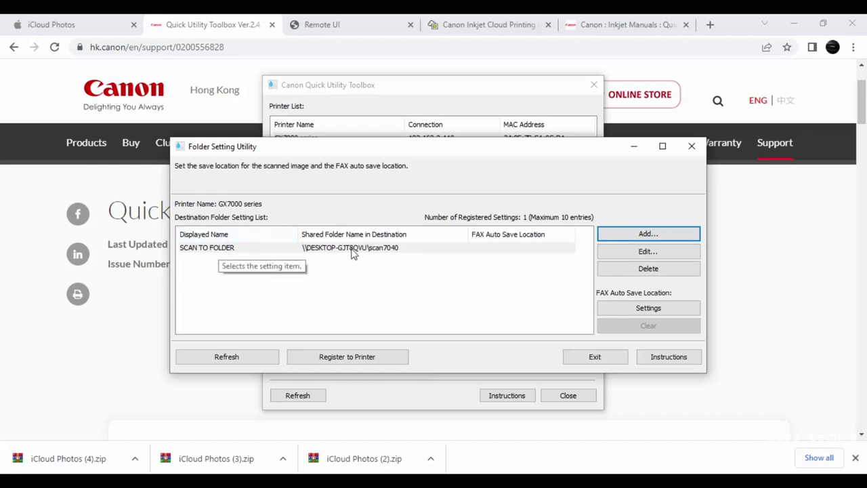
- Run a successful Connection Test on SCAN TO FOLDER to \\DESKTOP-GJT8QVU\scan7040 and save the edit
{"action": "left_click", "coordinate": [218, 249]}
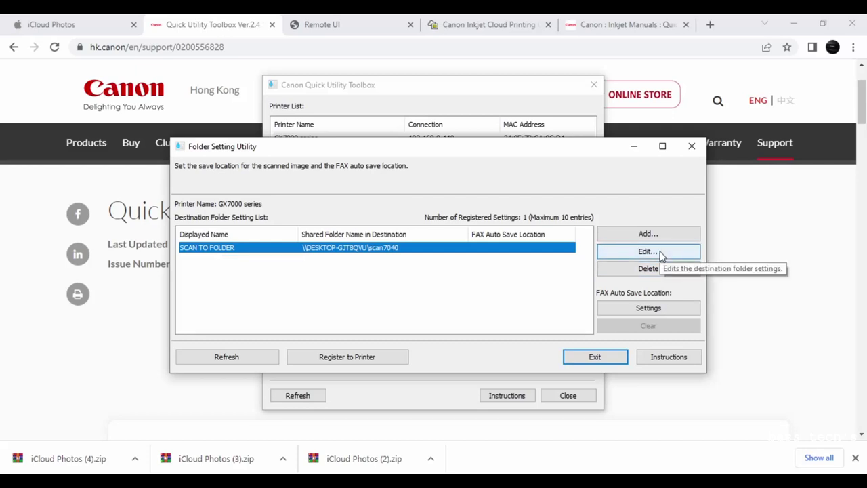
{"action": "left_click", "coordinate": [649, 252]}
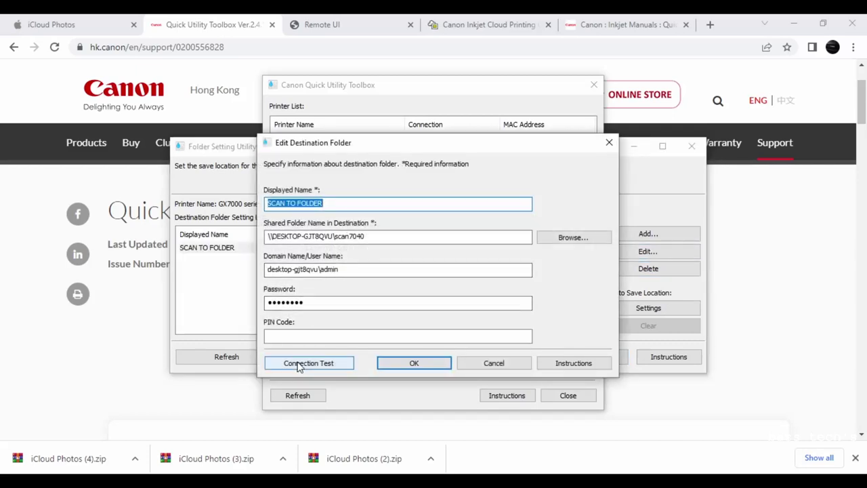
{"action": "left_click", "coordinate": [299, 365]}
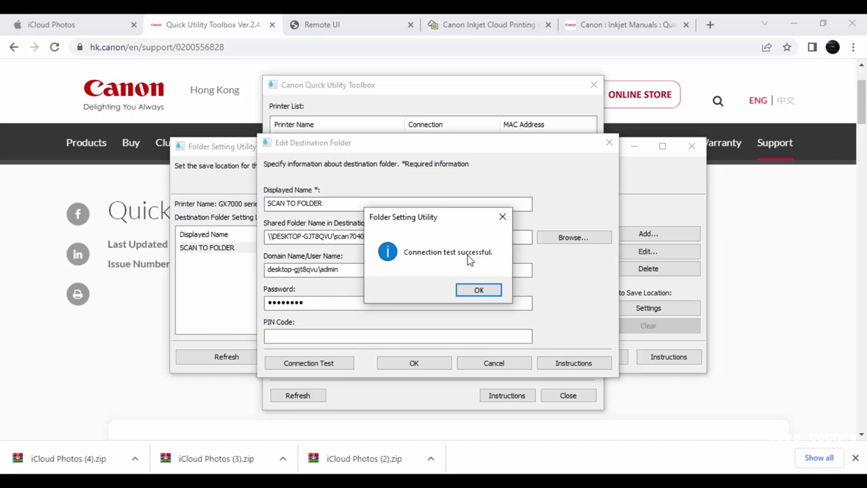
{"action": "left_click", "coordinate": [480, 293]}
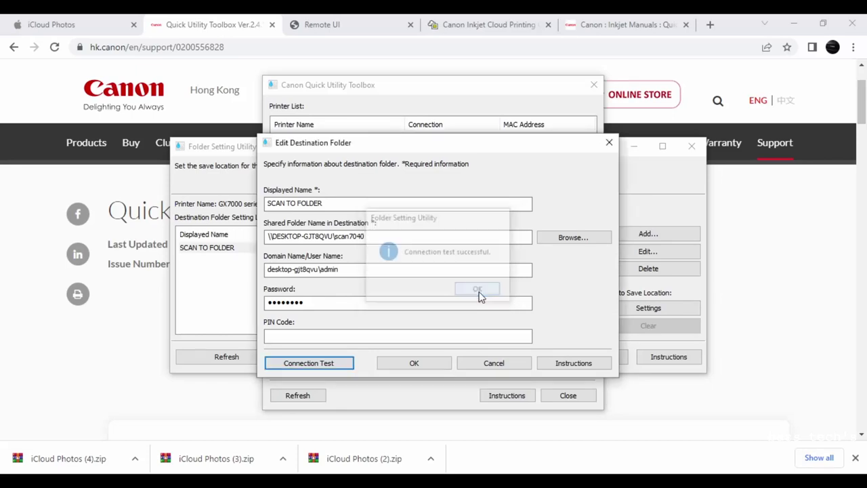
{"action": "left_click", "coordinate": [424, 363]}
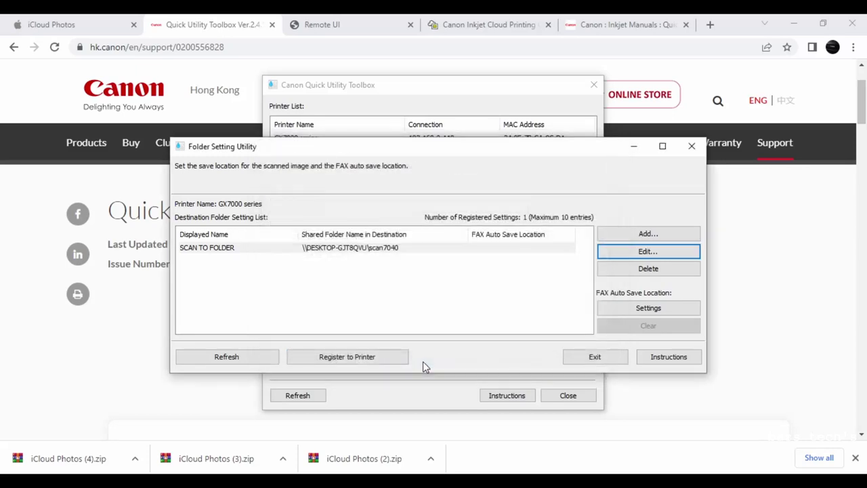
- Send the SCAN TO FOLDER entry to the GX7000 printer and acknowledge 'Setting completed.'
{"action": "left_click", "coordinate": [337, 251]}
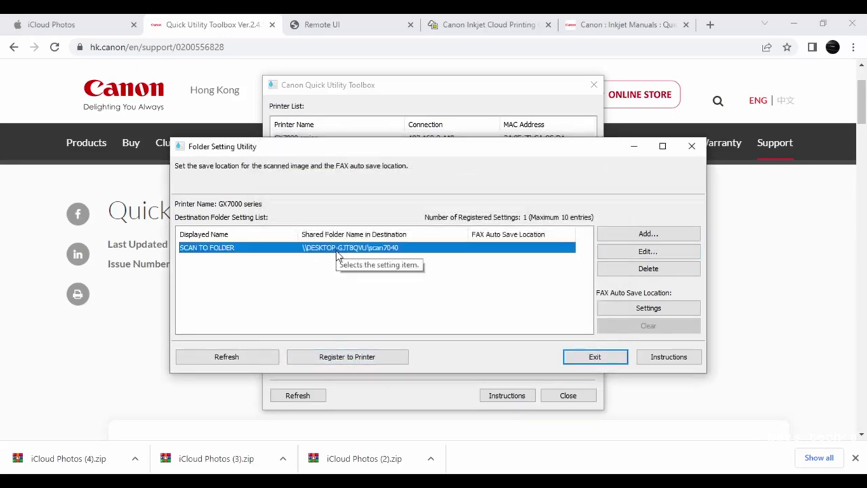
{"action": "left_click", "coordinate": [360, 362]}
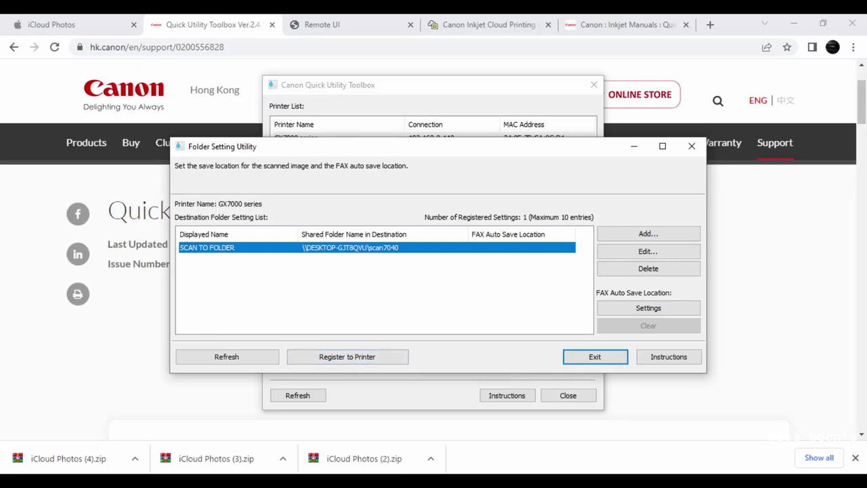
{"action": "left_click", "coordinate": [608, 464]}
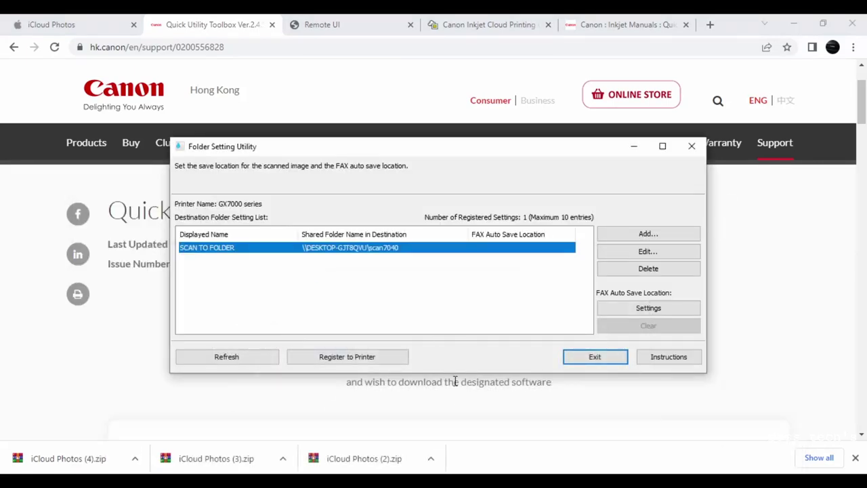
{"action": "left_click", "coordinate": [358, 359]}
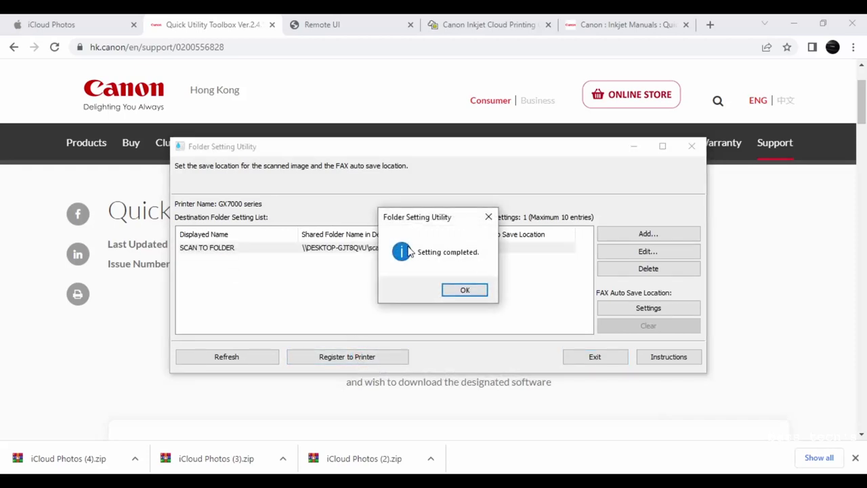
{"action": "left_click", "coordinate": [465, 292]}
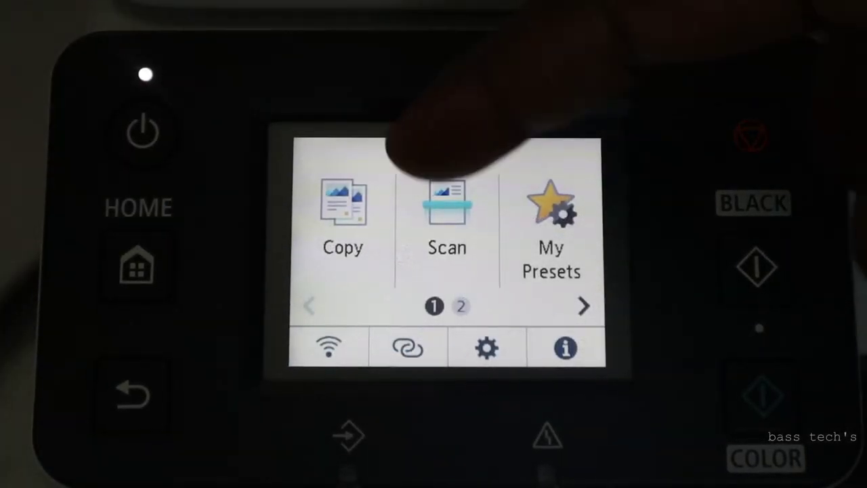
- On the printer touchscreen, choose Scan > Destination folder and select SCAN TO FOLDER
{"action": "left_click", "coordinate": [446, 210]}
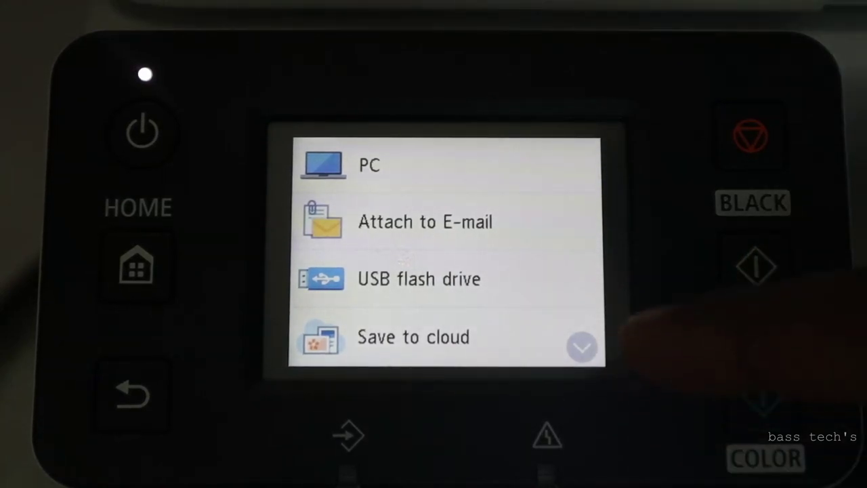
{"action": "left_click", "coordinate": [582, 347]}
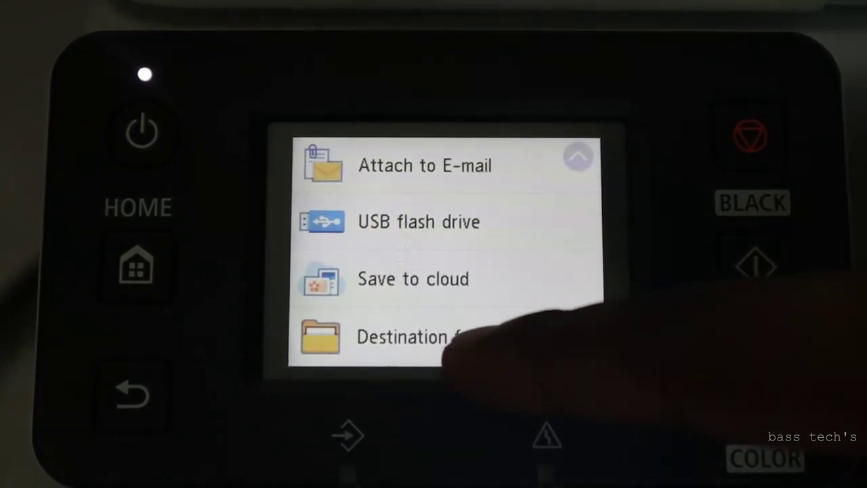
{"action": "left_click", "coordinate": [407, 337]}
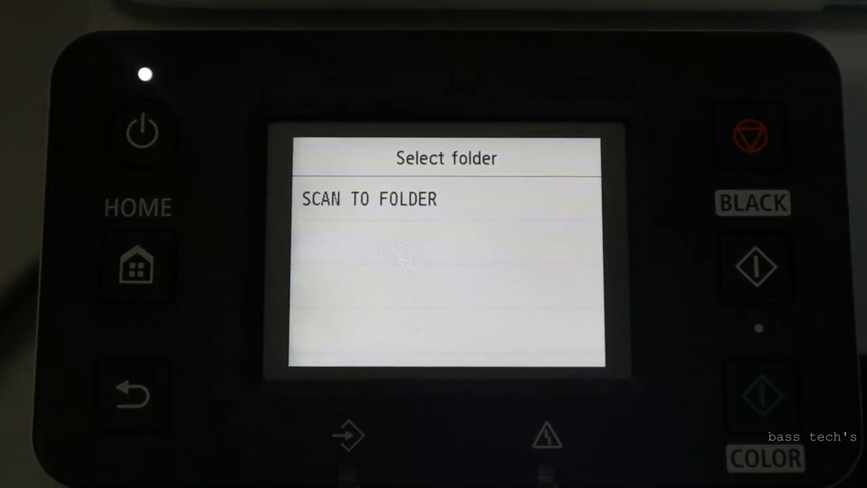
{"action": "left_click", "coordinate": [478, 196]}
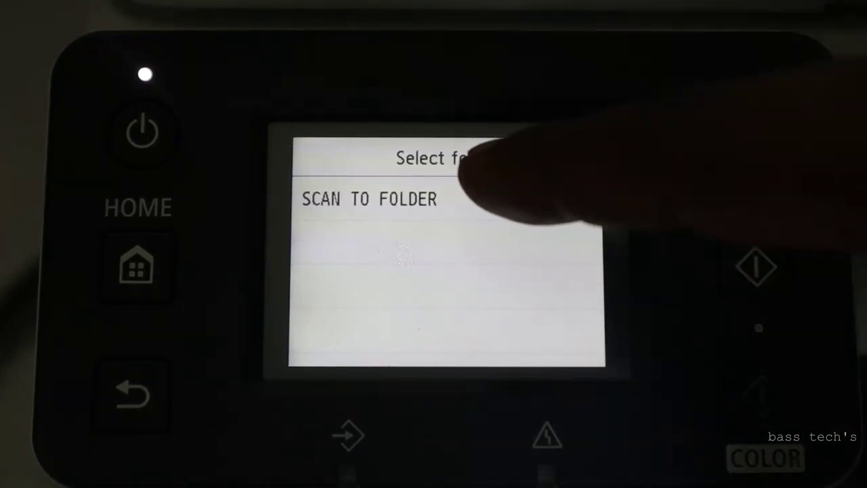
{"action": "left_click", "coordinate": [488, 197]}
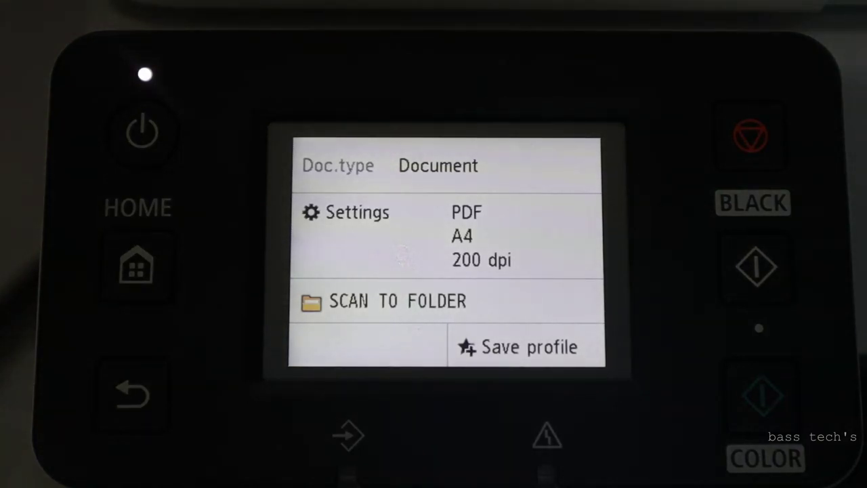
- Start a colour scan of the ADF document as an A4, 200 dpi PDF
{"action": "left_click", "coordinate": [762, 396]}
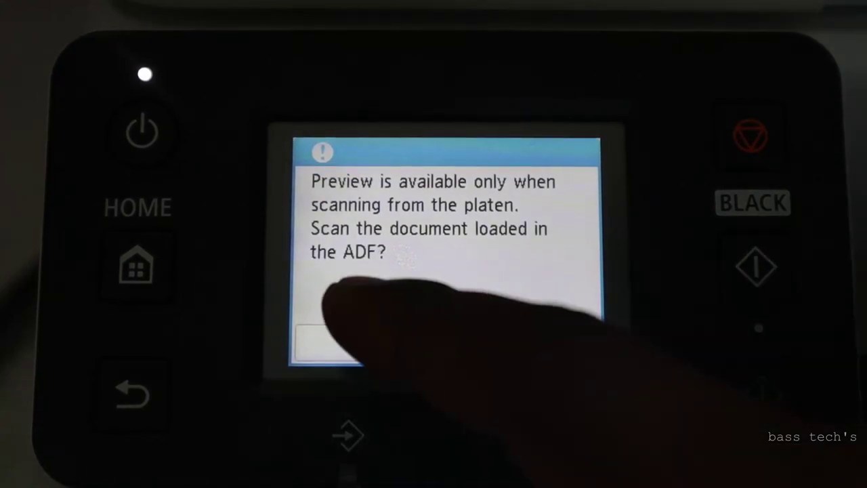
{"action": "left_click", "coordinate": [368, 342]}
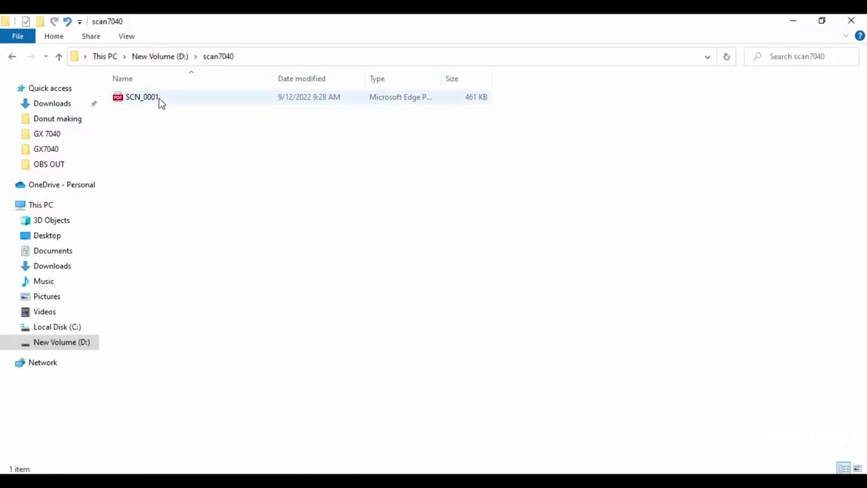
- Open SCN_0001.pdf from the scan7040 folder in Edge and look over the scanned page
{"action": "left_click", "coordinate": [163, 102]}
{"action": "key", "text": "Return"}
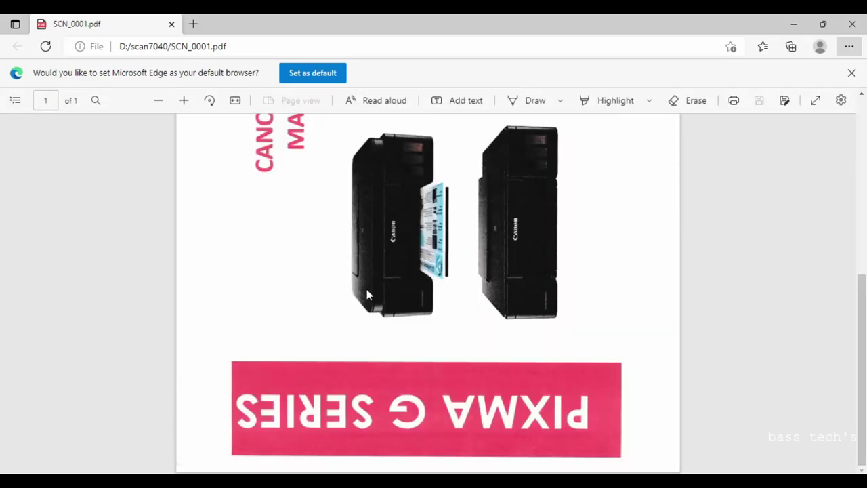
{"action": "scroll", "coordinate": [367, 294], "scroll_direction": "up", "scroll_amount": 5}
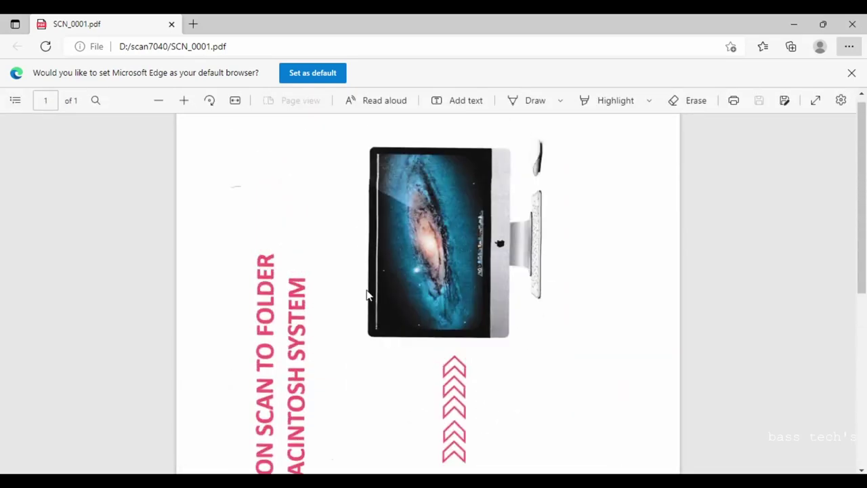
{"action": "scroll", "coordinate": [366, 294], "scroll_direction": "down", "scroll_amount": 5}
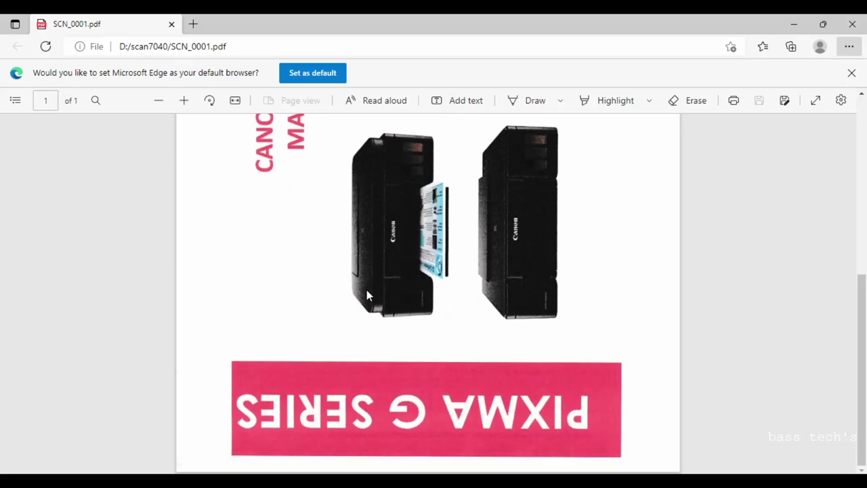
{"action": "scroll", "coordinate": [366, 294], "scroll_direction": "up", "scroll_amount": 5}
{"action": "scroll", "coordinate": [367, 294], "scroll_direction": "down", "scroll_amount": 4}
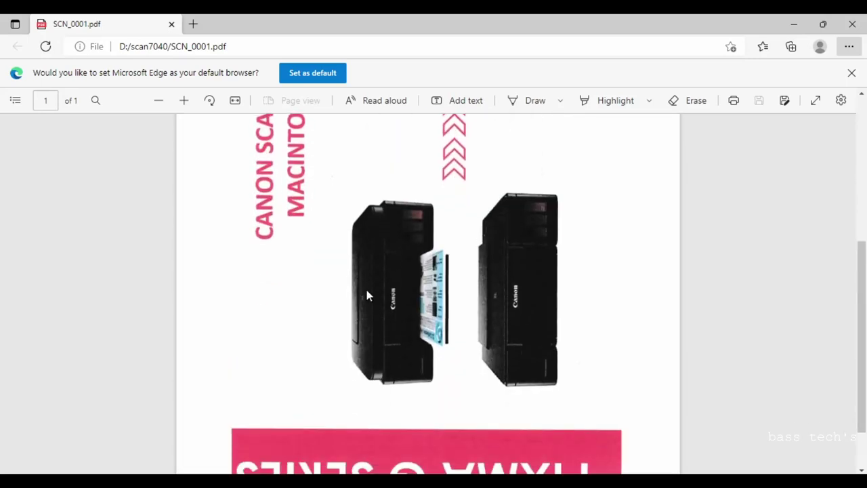
{"action": "scroll", "coordinate": [366, 295], "scroll_direction": "down", "scroll_amount": 1}
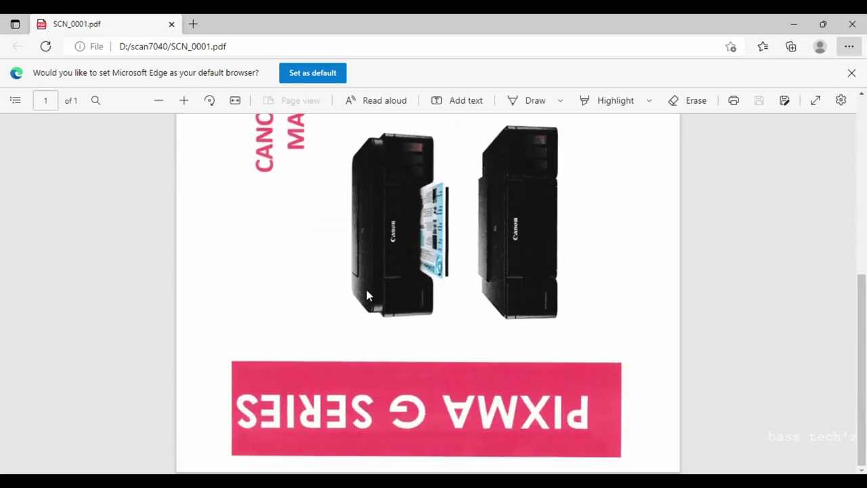